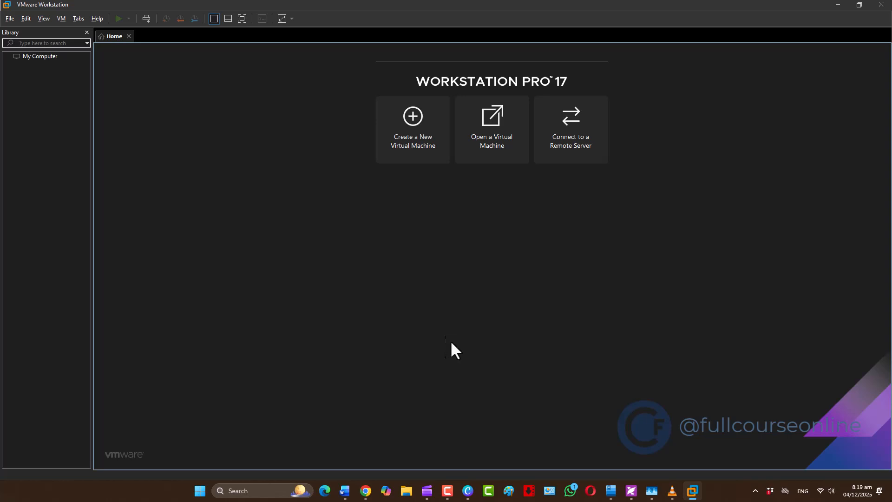
Start a new virtual machine with the Typical configuration and use Windows 11 Pro 22H2 22621.1105.iso as its installer disc image
left_click(412, 152)
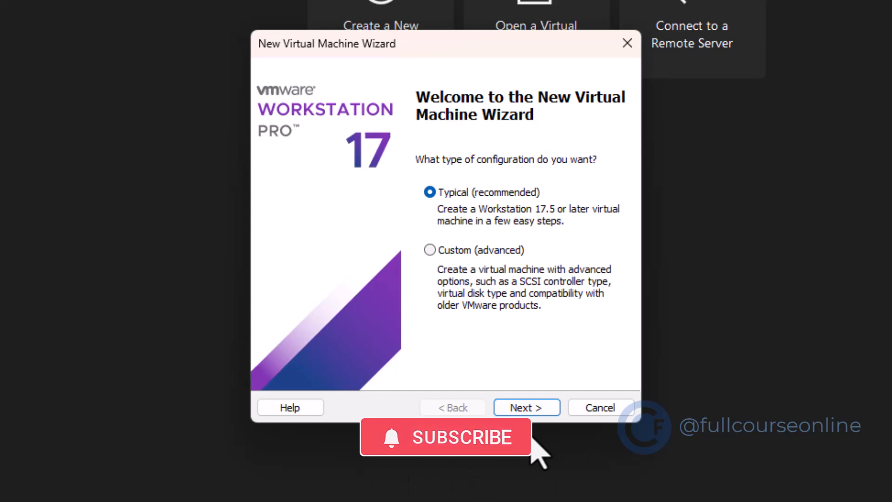
left_click(537, 413)
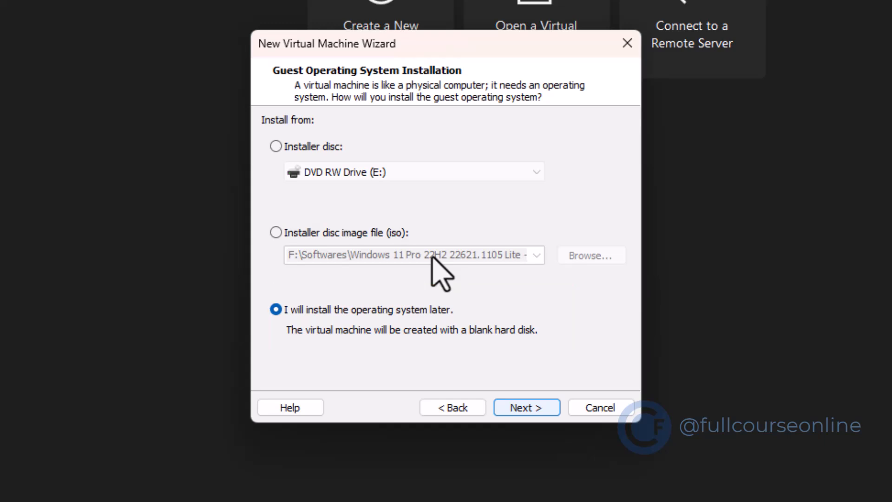
left_click(276, 233)
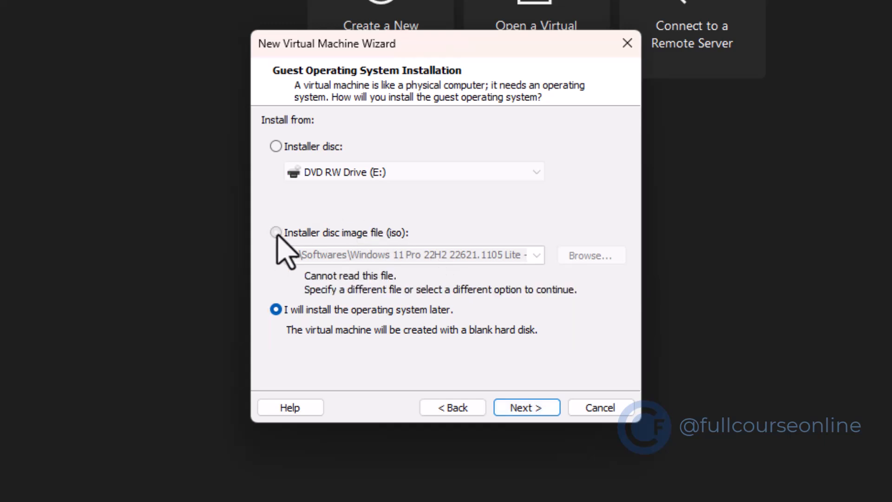
left_click(579, 260)
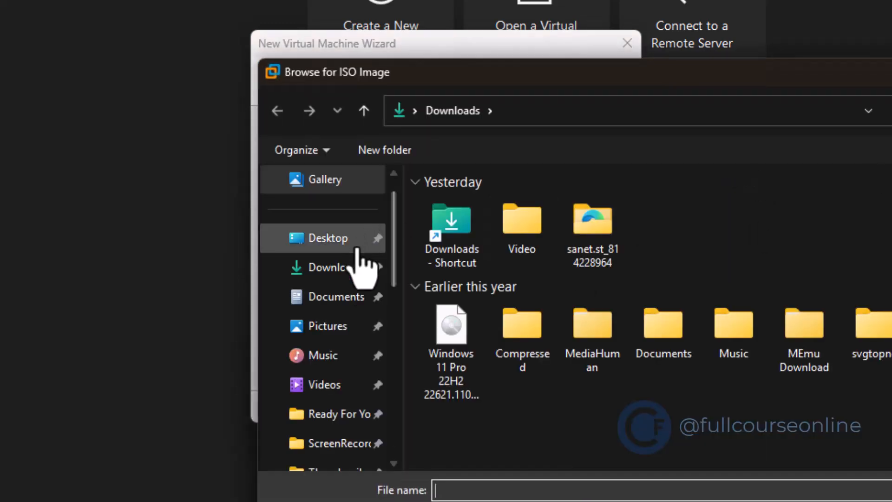
left_click(477, 385)
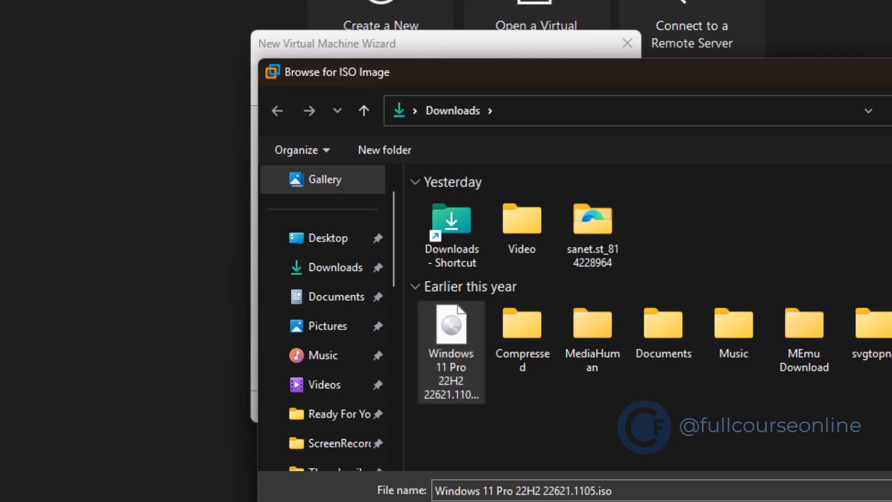
key("Return")
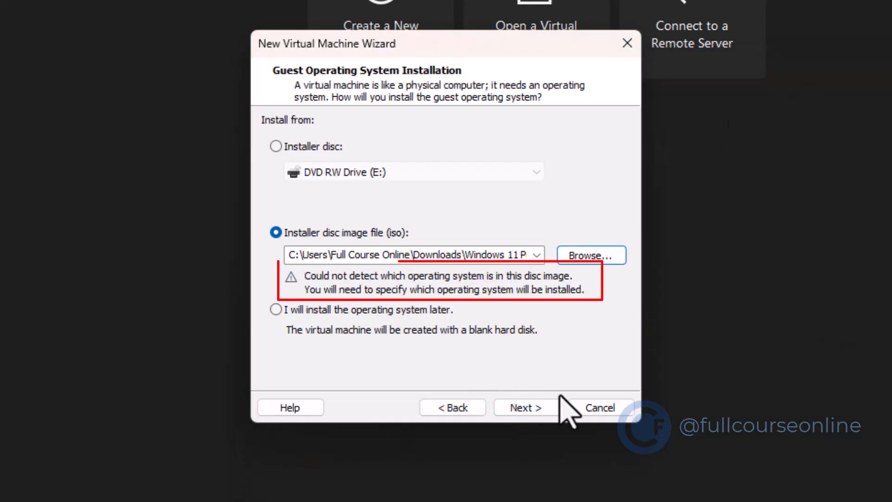
left_click(554, 407)
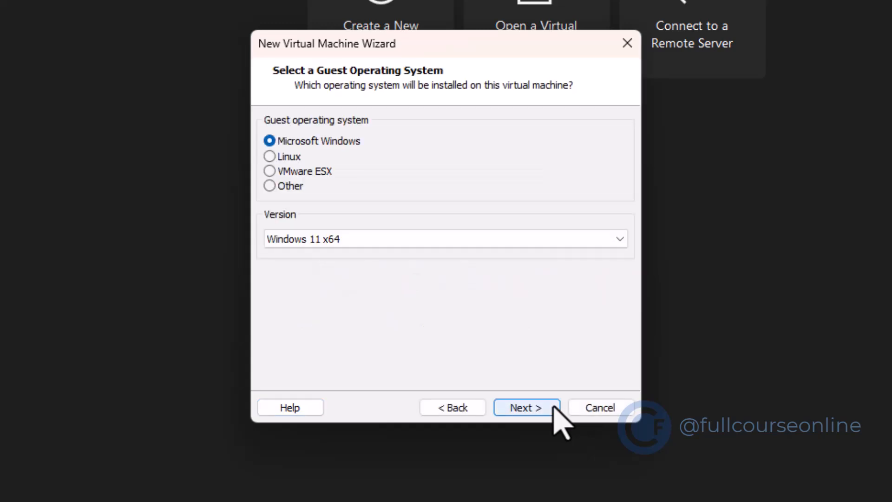
Keep Microsoft Windows, version Windows 11 x64, as the guest system and accept the name Windows 11 x64 with the default location
left_click(355, 238)
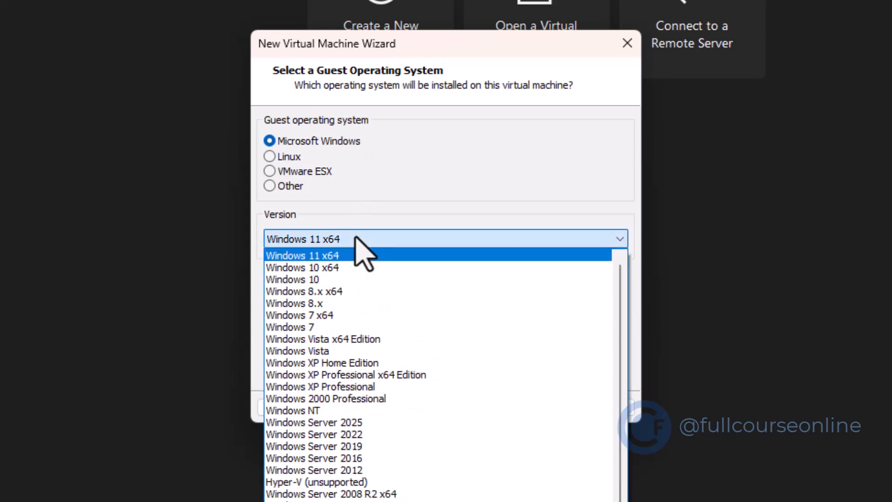
left_click(355, 237)
left_click(529, 406)
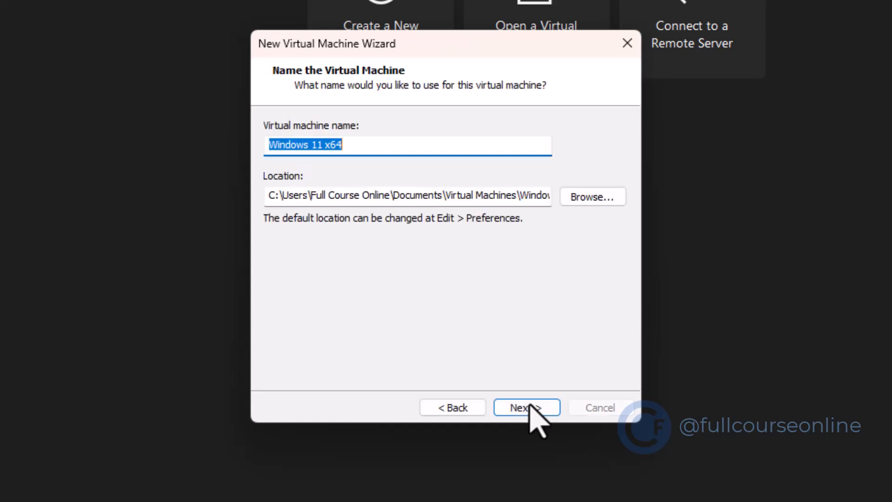
left_click(364, 146)
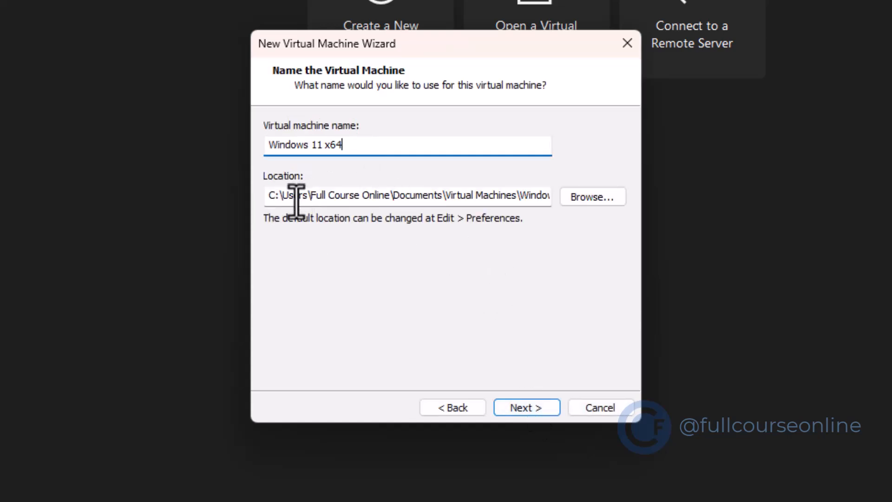
left_click(508, 406)
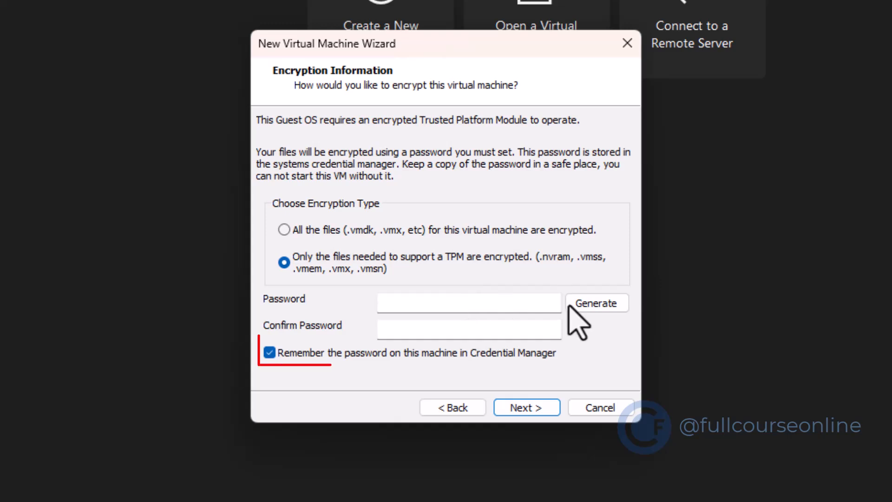
Generate the encryption password for the TPM support files and accept a 64 GB virtual disk split into multiple files
left_click(603, 304)
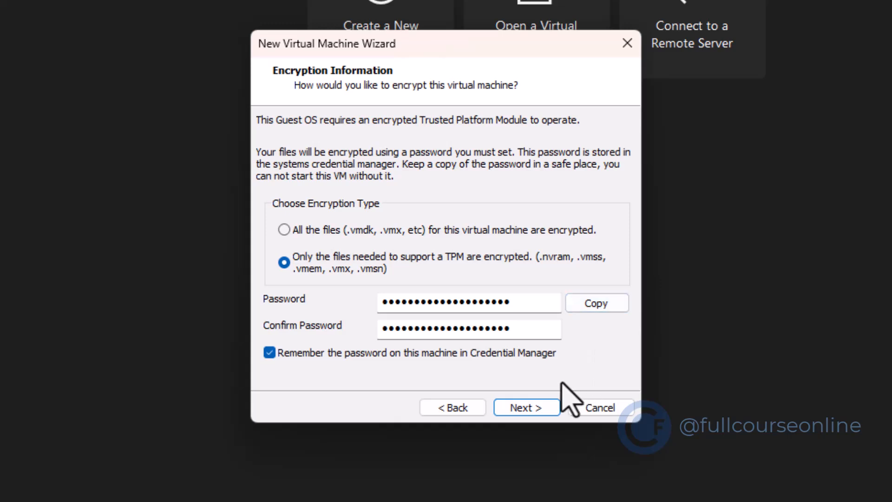
left_click(539, 408)
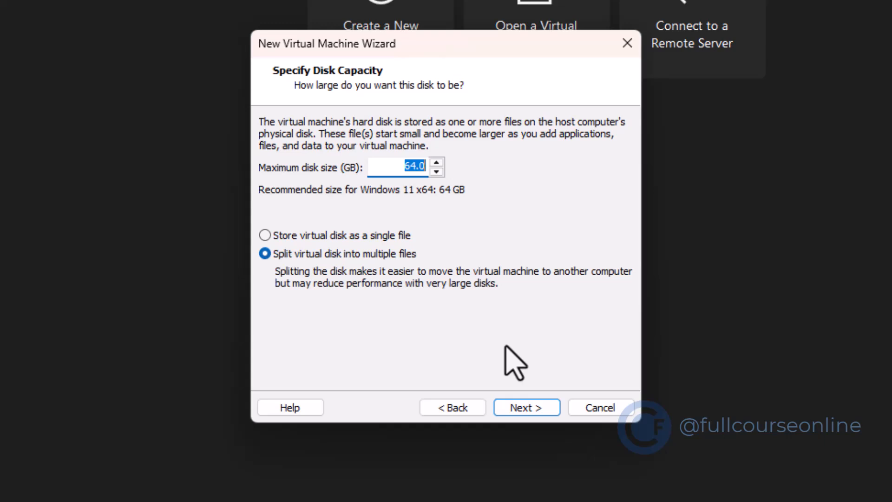
left_click(523, 409)
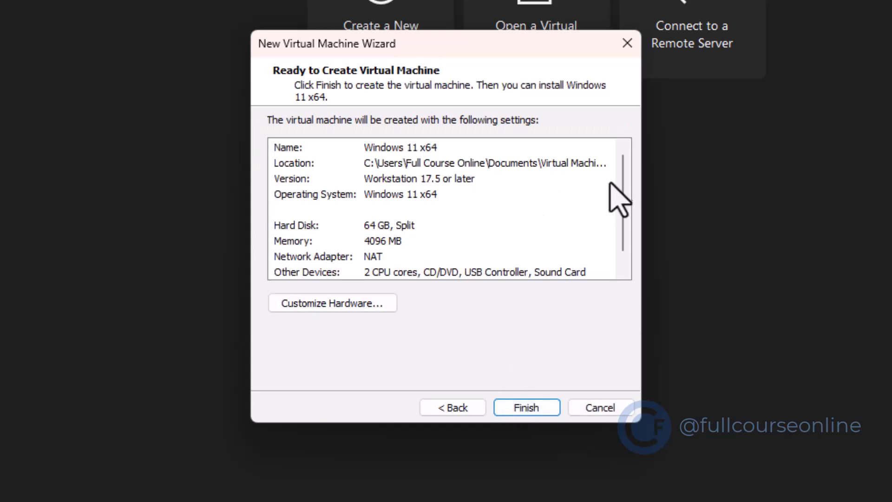
Review the settings summary, finish creating the Windows 11 x64 virtual machine and power it on
scroll(624, 204, "down", 1)
scroll(625, 200, "up", 1)
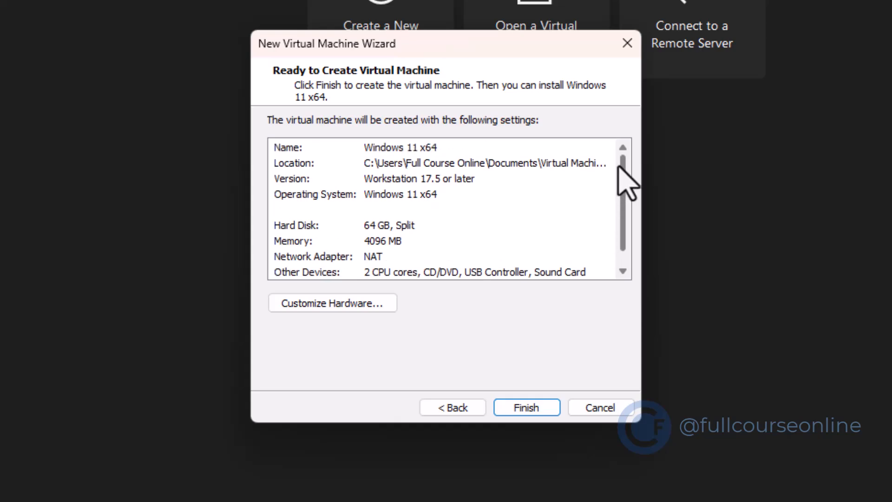
left_click(550, 409)
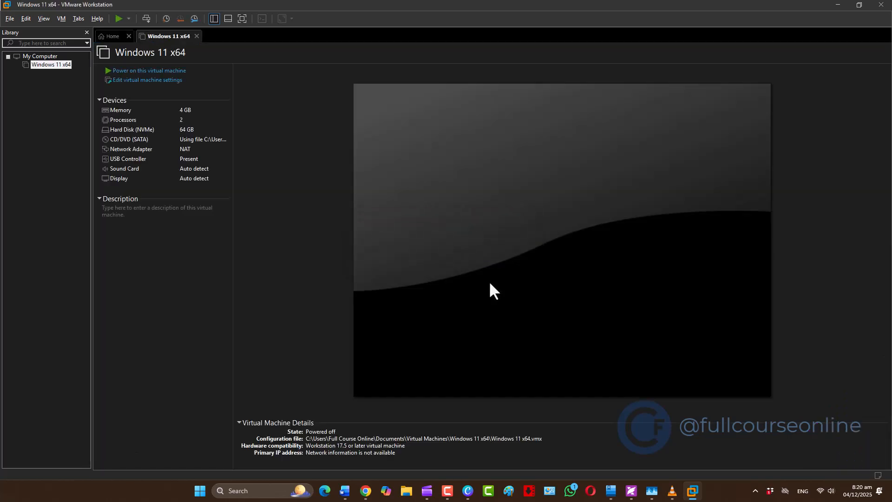
left_click(148, 70)
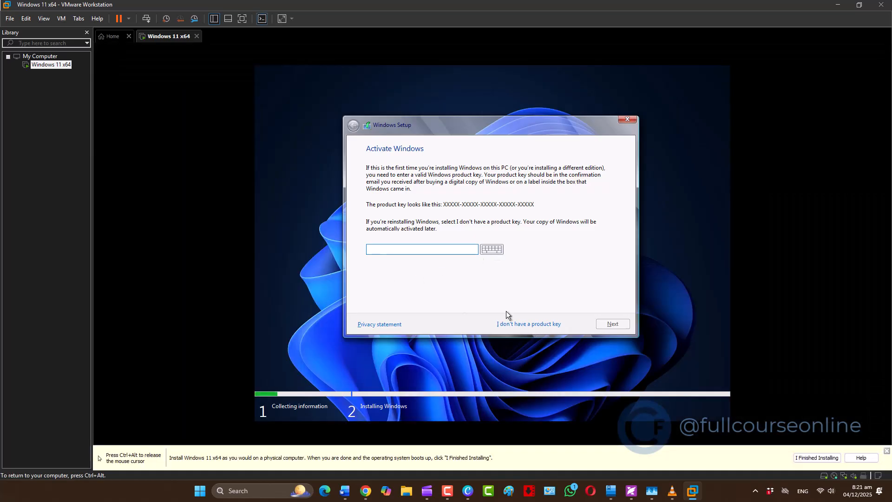
Skip the product key in Windows Setup and choose the Windows 11 Pro Lite edition to install
left_click(520, 324)
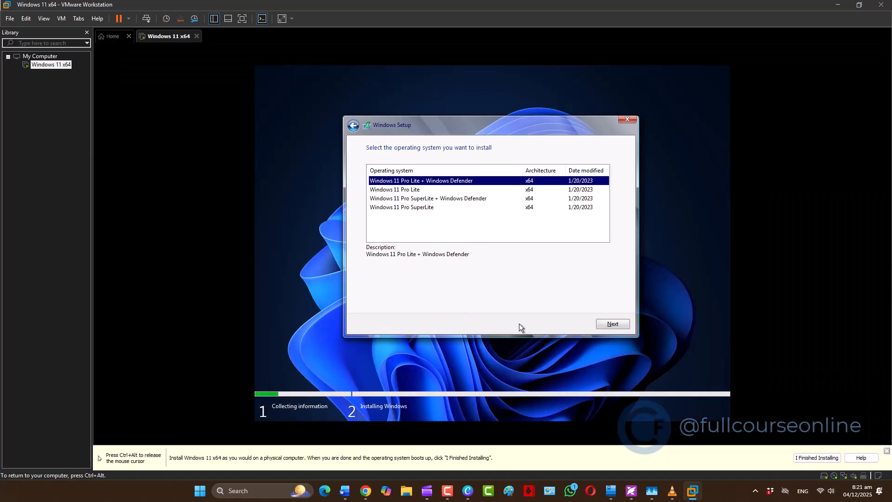
left_click(411, 190)
left_click(613, 324)
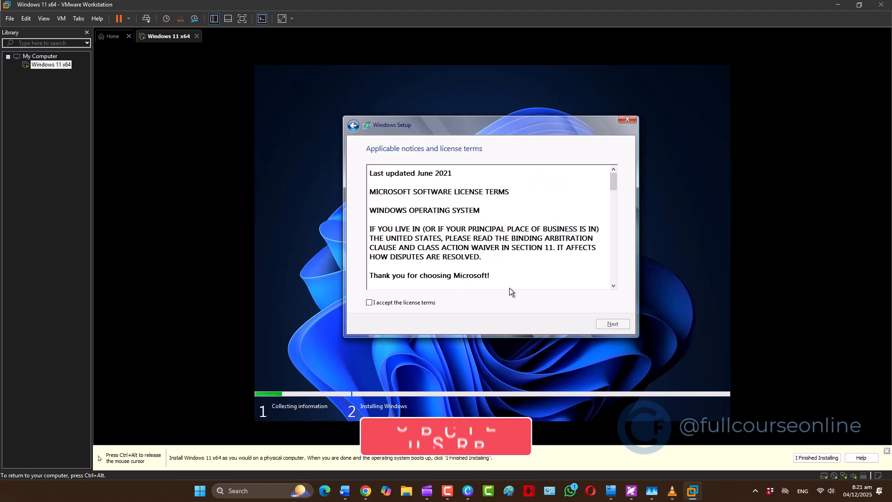
Accept the license terms and begin a custom, Windows-only installation on the offered virtual drive
left_click(369, 302)
left_click(613, 324)
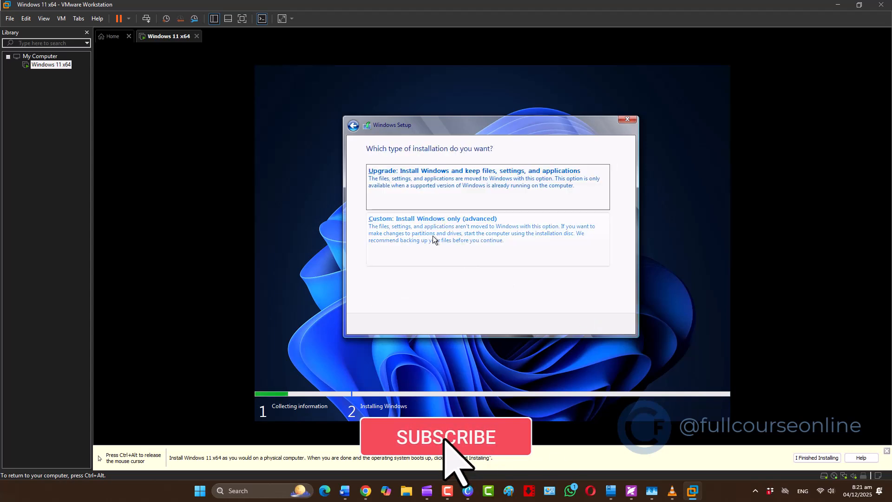
left_click(409, 221)
left_click(599, 320)
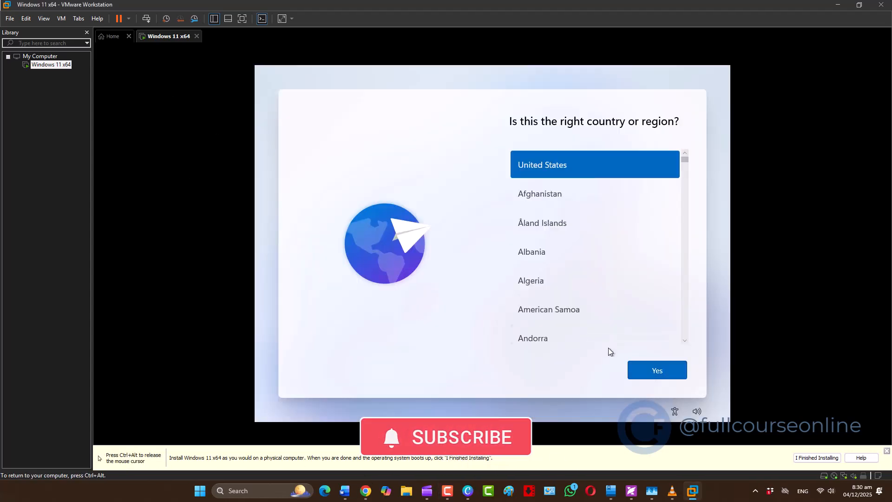
Confirm United States as the region and finish the device privacy settings with Advertising ID turned off
left_click(657, 371)
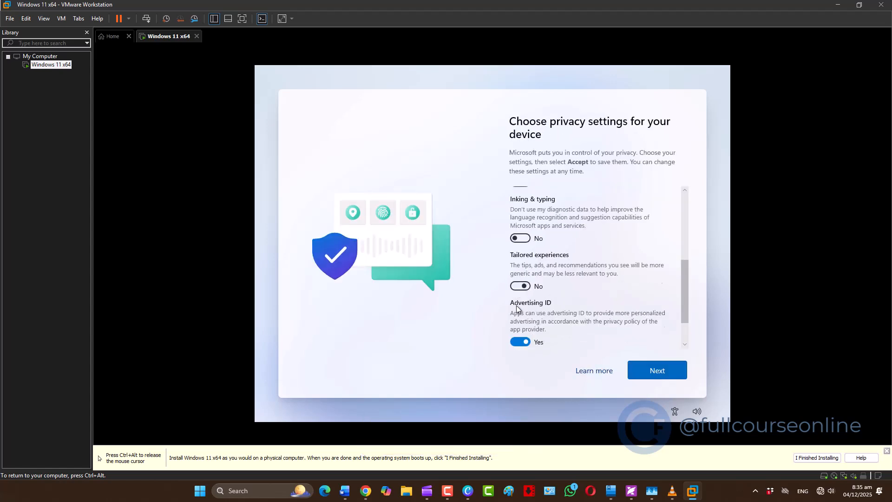
scroll(517, 308, "down", 3)
left_click(519, 296)
left_click(657, 370)
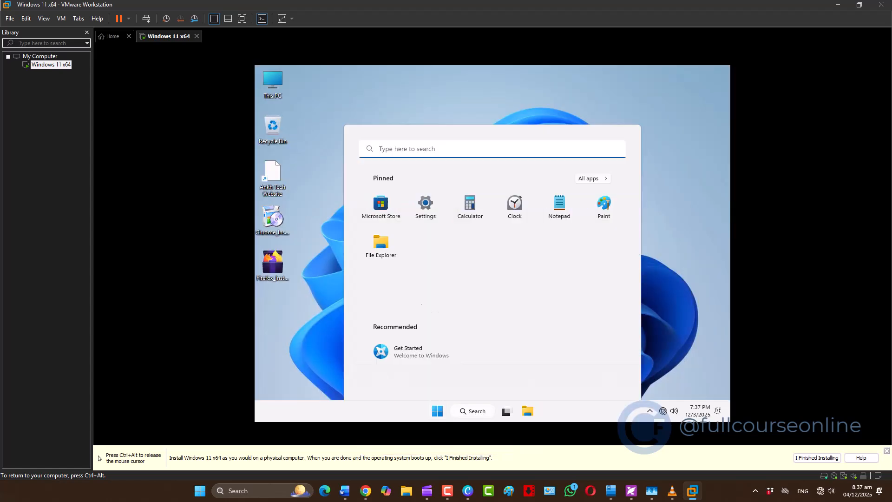
Shut down the Windows 11 guest system
left_click(607, 379)
left_click(600, 342)
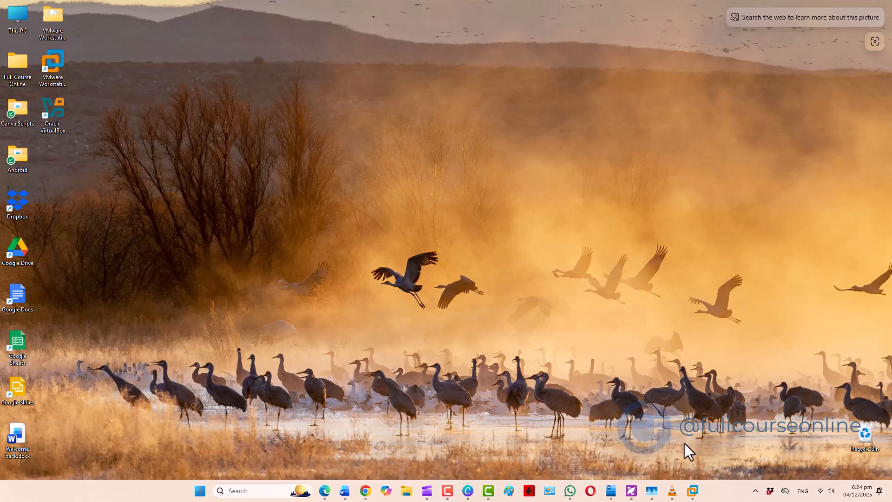
Switch to VMware Workstation and start another new virtual machine with the Custom (advanced) configuration
left_click(694, 491)
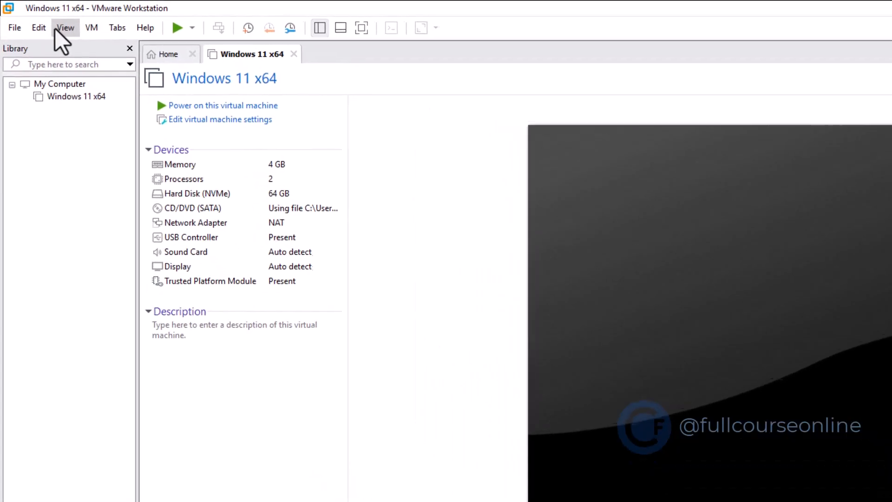
left_click(18, 29)
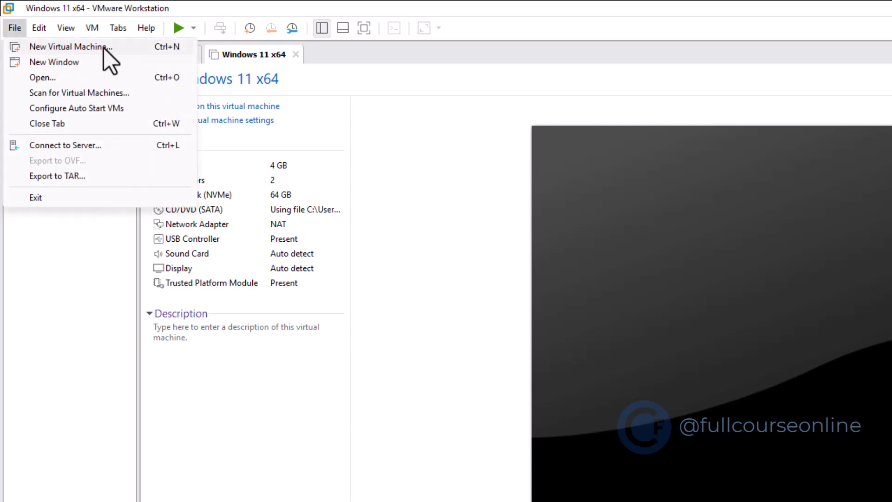
left_click(85, 259)
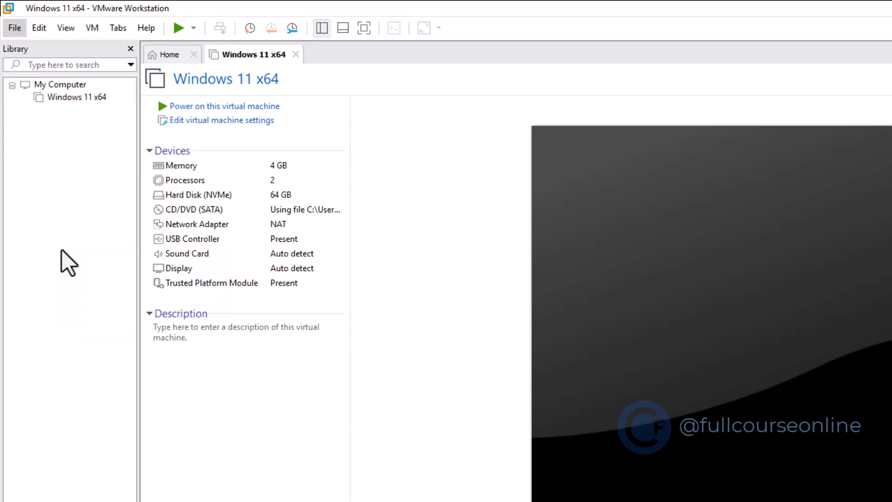
right_click(62, 250)
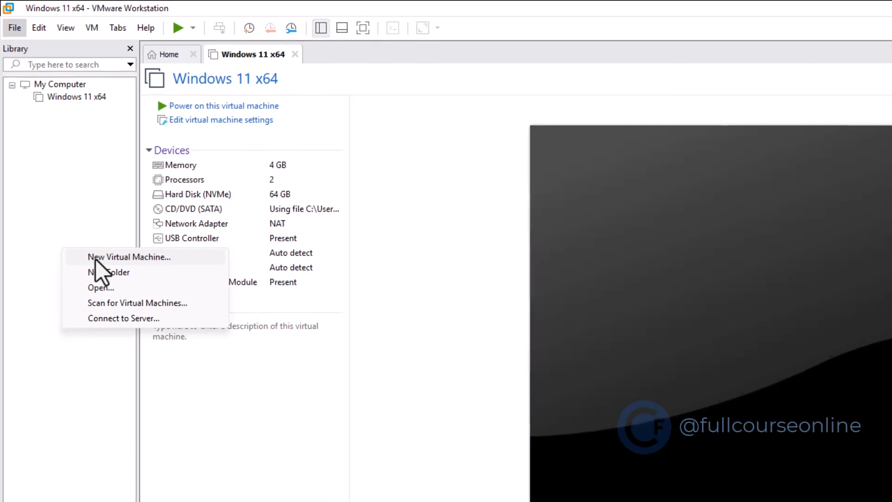
left_click(96, 258)
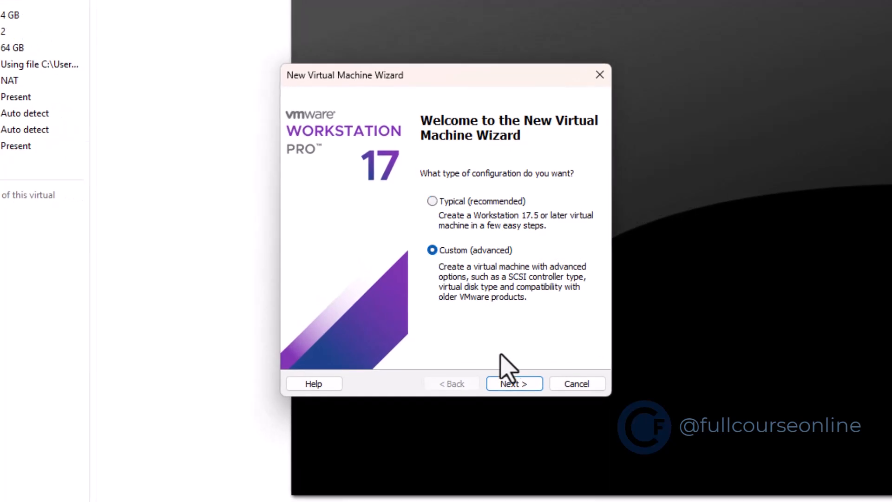
left_click(515, 384)
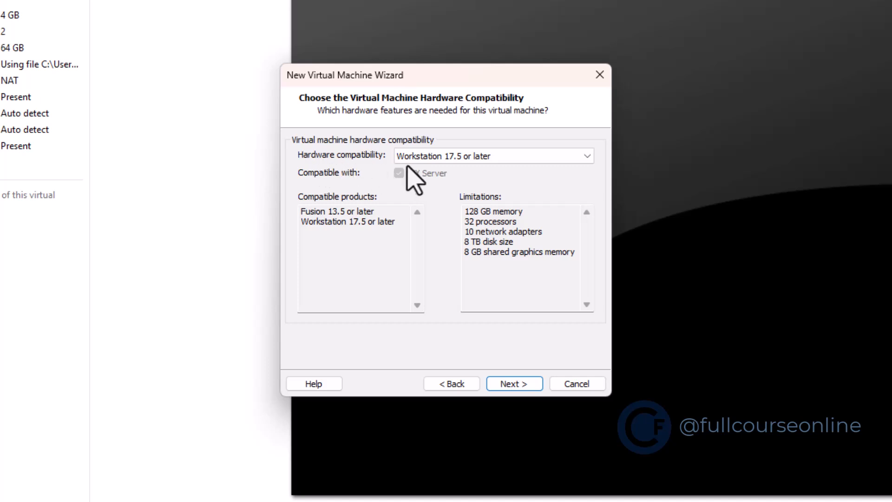
Set the hardware compatibility to Workstation 17.5 or later, check its limitations and continue to the guest operating system installation options
left_click(585, 159)
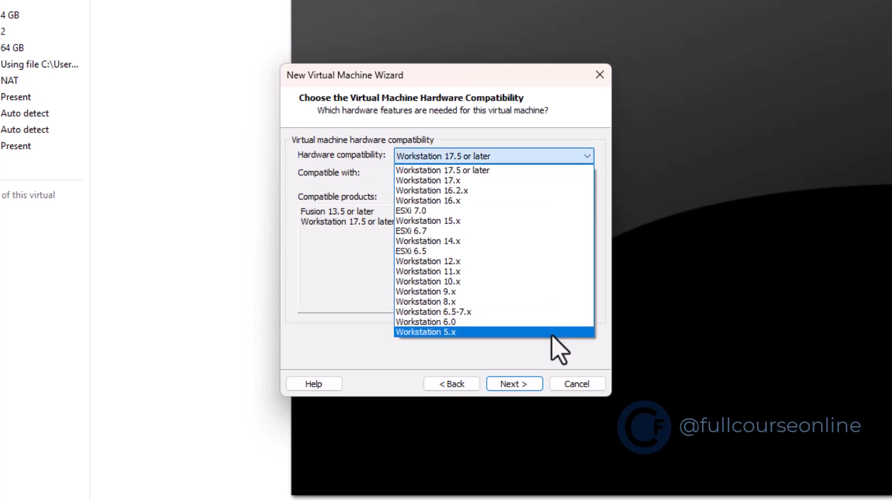
left_click(532, 171)
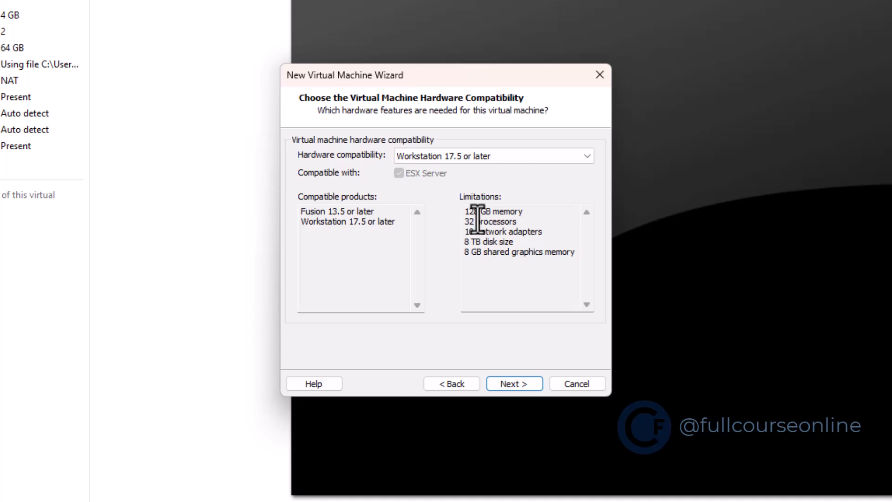
left_click_drag(470, 214, 524, 200)
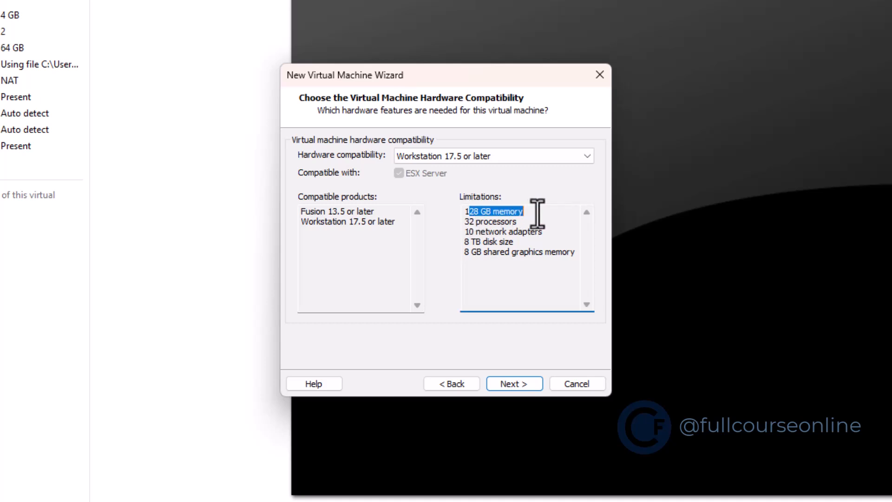
left_click(549, 276)
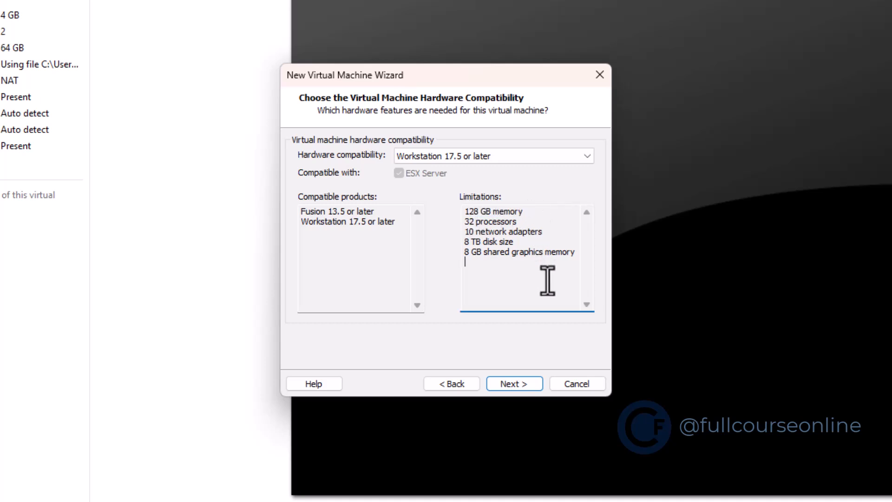
left_click(529, 384)
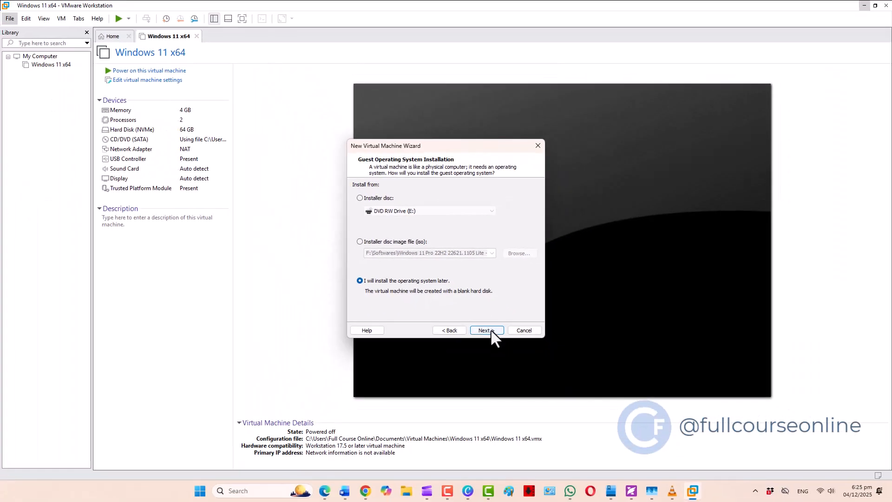
Choose to install the operating system later and select Microsoft Windows, version Windows 11 x64, as the guest operating system
left_click(485, 330)
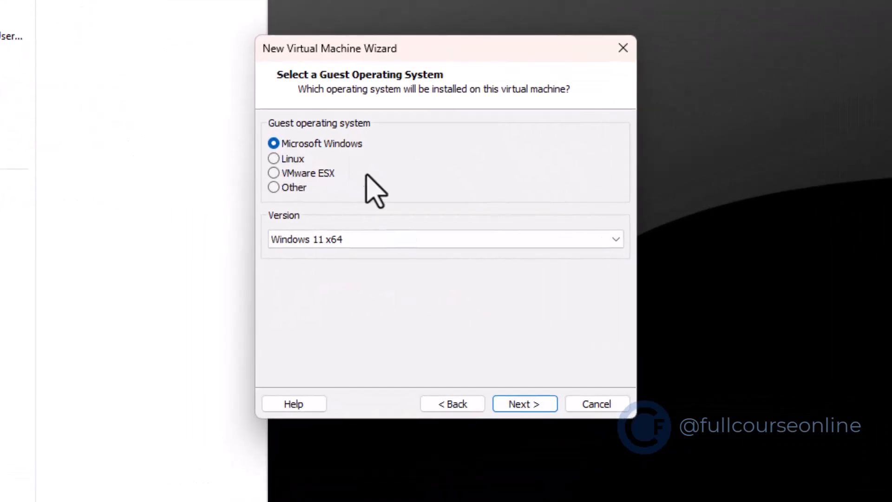
left_click(604, 241)
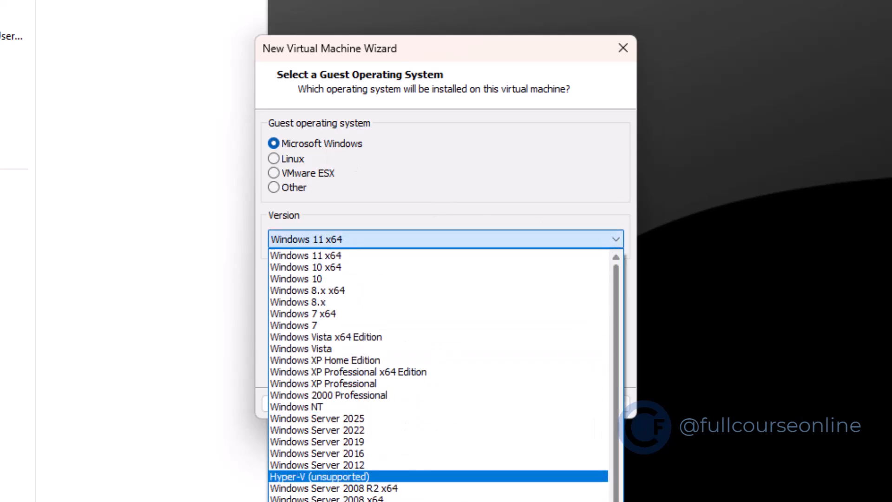
left_click(596, 160)
left_click(285, 165)
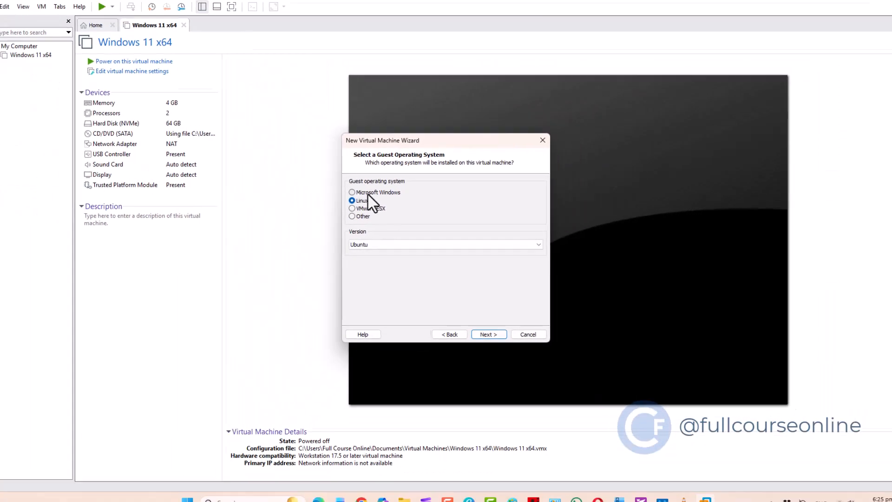
left_click(306, 144)
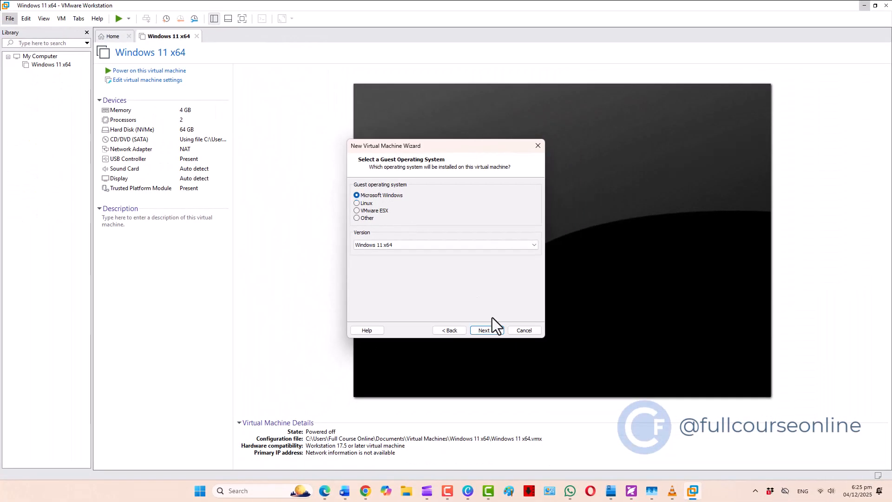
left_click(495, 331)
Name the virtual machine Windows 11 Pro, keep the default location and continue to the processor configuration
left_click(390, 197)
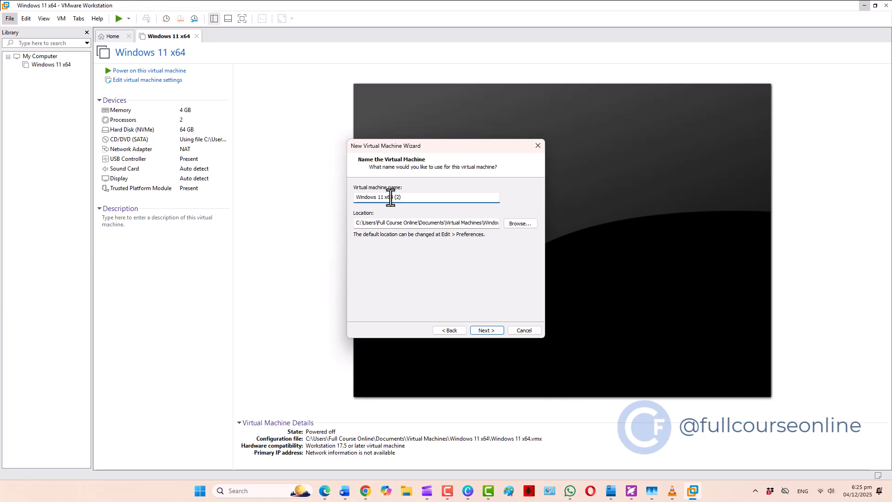
left_click_drag(384, 197, 478, 197)
left_click(483, 330)
left_click(483, 330)
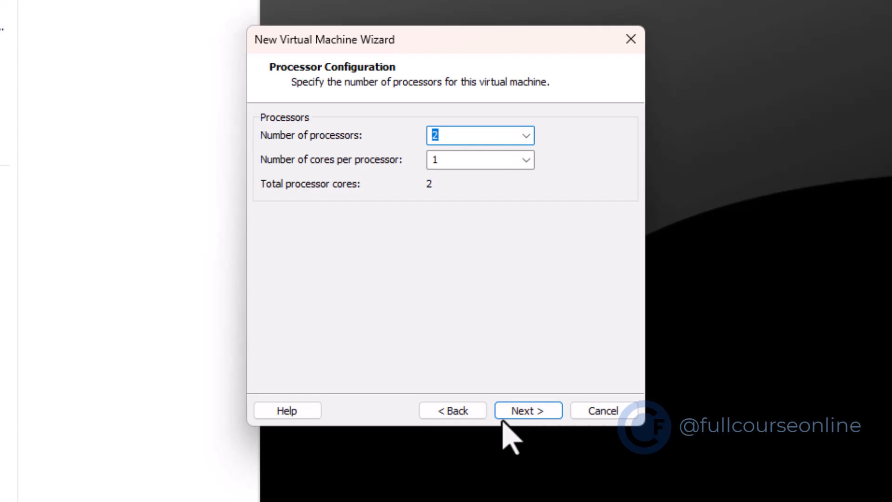
Accept 2 processors with 1 core each and allocate 4096 MB of memory to the virtual machine
left_click(517, 410)
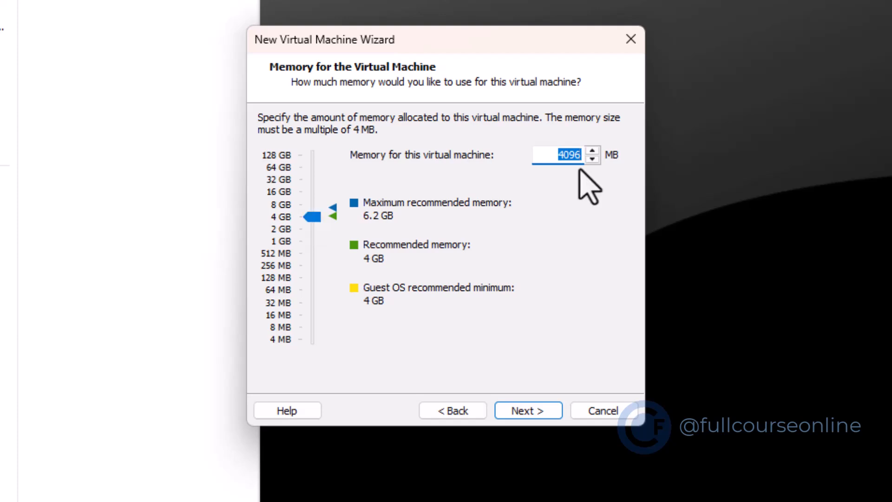
mouse_move(316, 222)
left_mouse_down()
mouse_move(316, 233)
mouse_move(316, 208)
mouse_move(317, 218)
left_mouse_up()
left_click(528, 414)
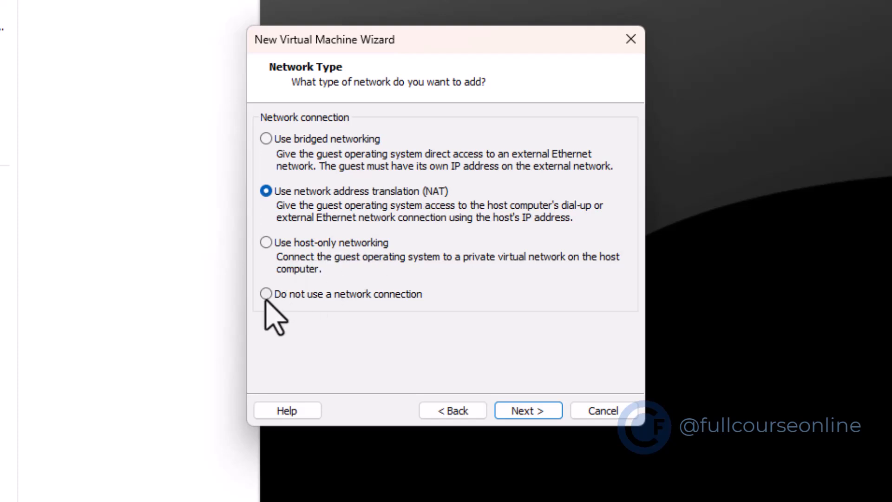
Select host-only networking and create a new 64 GB virtual disk split into multiple files
left_click(269, 250)
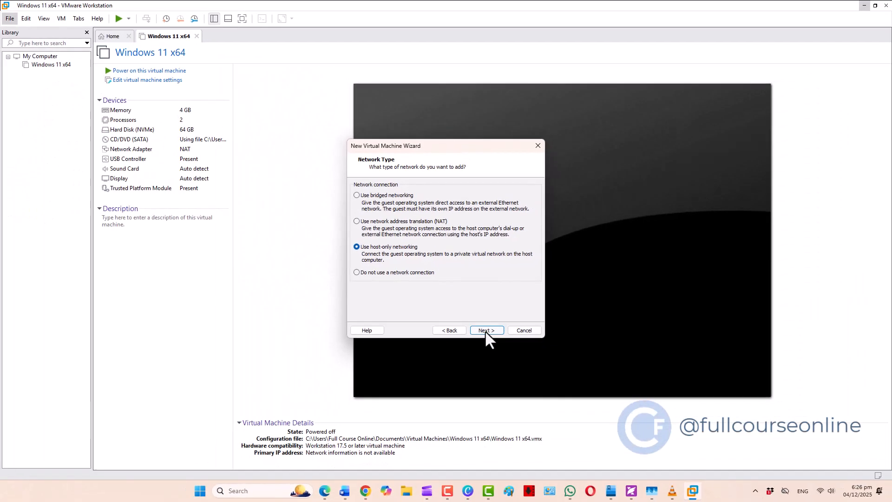
left_click(529, 410)
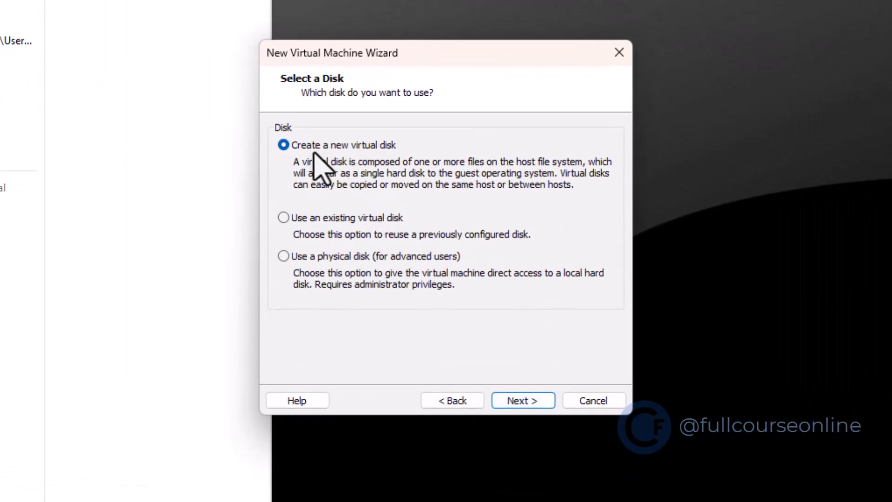
left_click(519, 395)
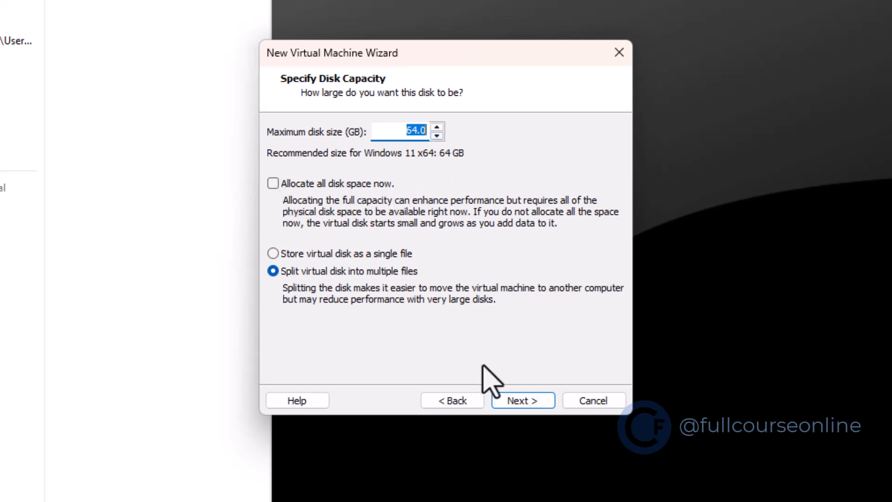
left_click(515, 402)
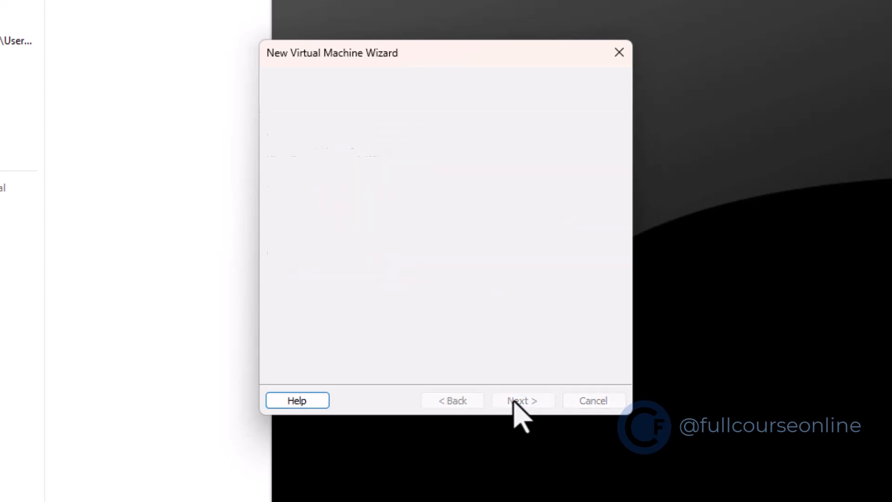
left_click(520, 405)
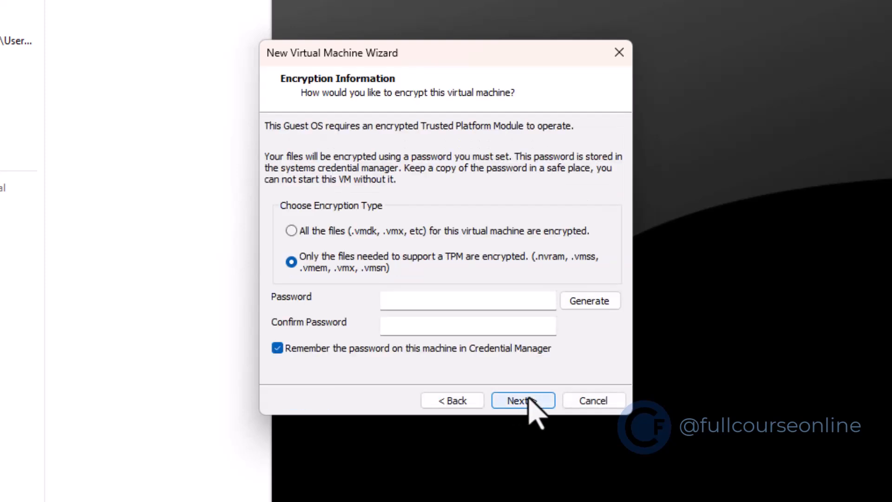
Encrypt only the files needed to support a TPM with a generated encryption password remembered in Credential Manager
left_click(413, 303)
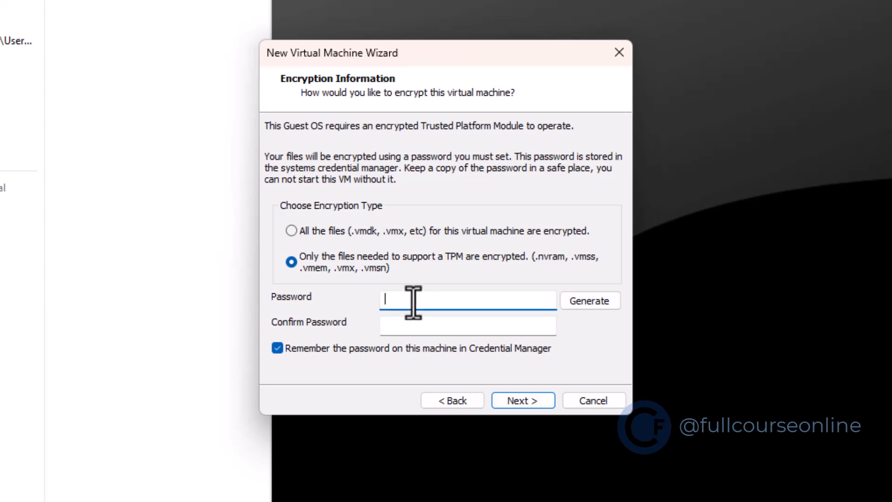
left_click(607, 301)
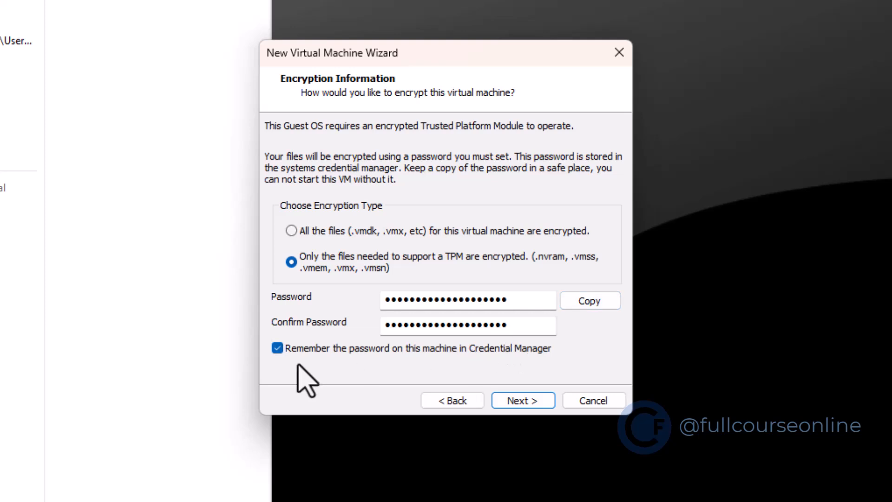
left_click(523, 401)
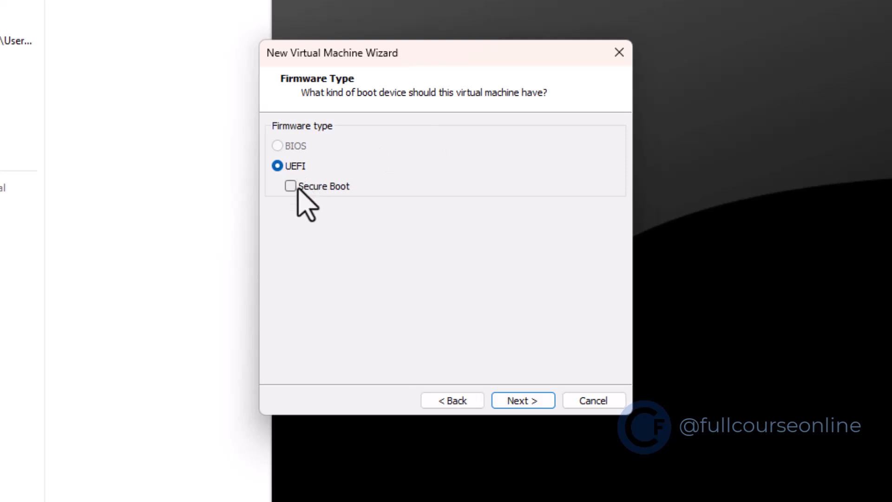
Keep UEFI firmware without Secure Boot, and finish creating the virtual machine after reviewing its settings summary
left_click(516, 403)
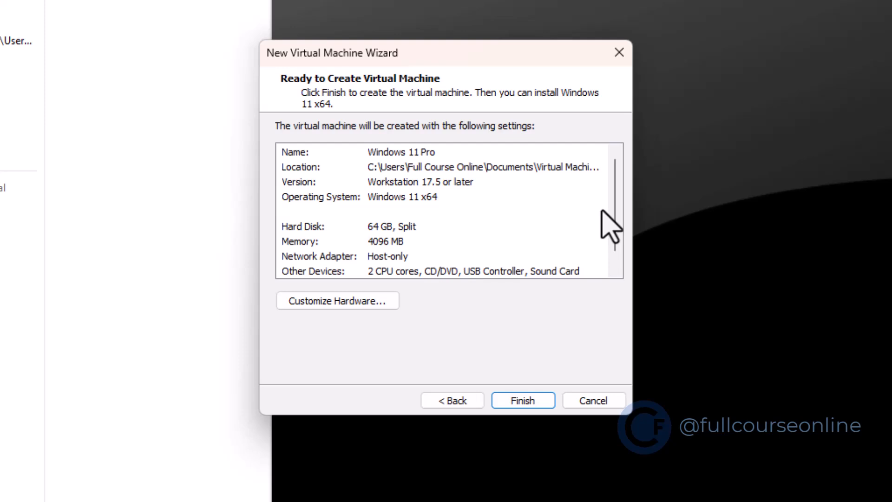
scroll(622, 222, "down", 1)
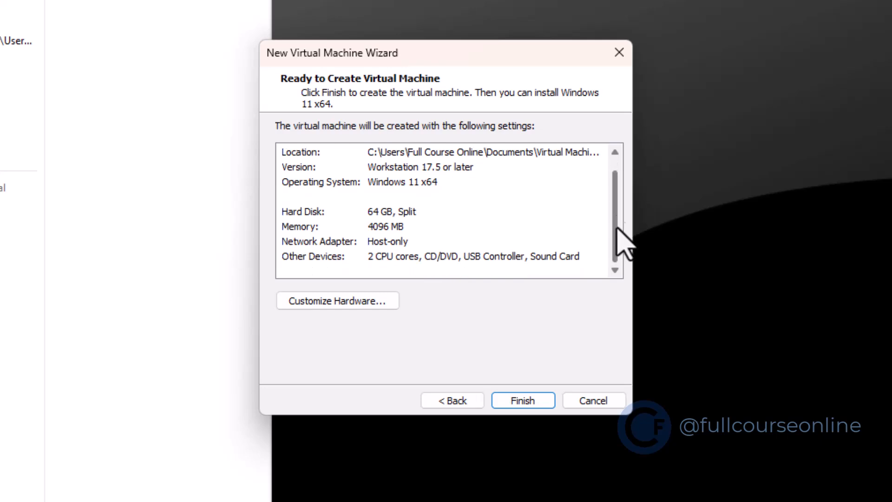
scroll(623, 253, "up", 1)
left_click(515, 400)
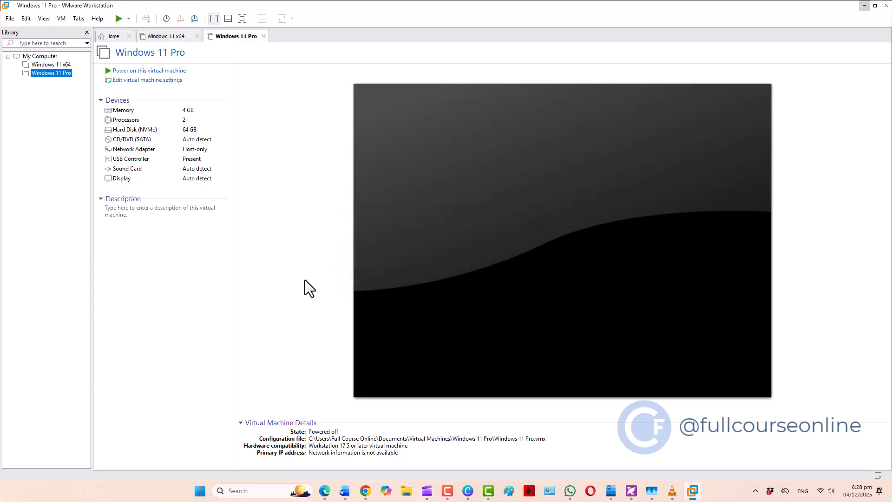
Compare the device details of the Windows 11 x64 and Windows 11 Pro virtual machines
left_click(152, 40)
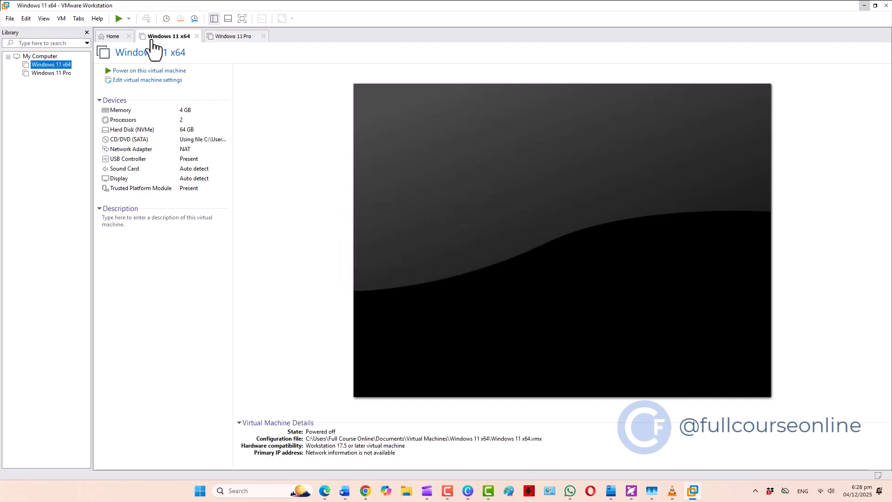
left_click(219, 40)
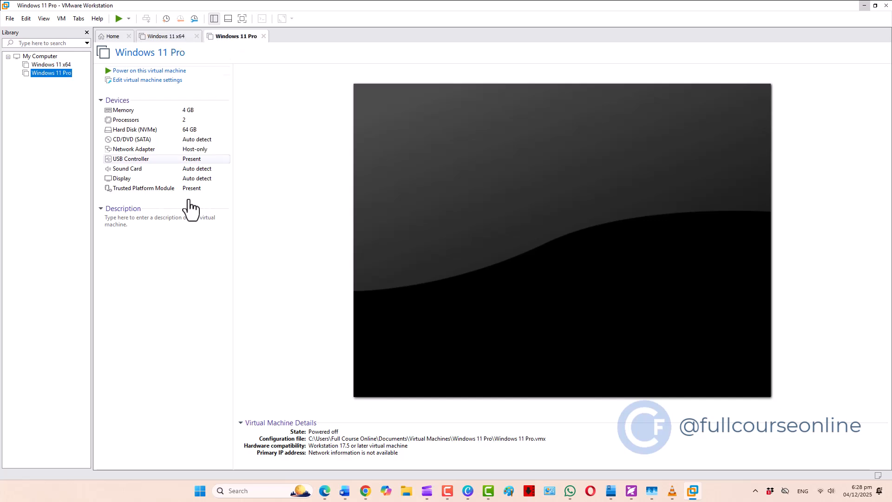
left_click(169, 265)
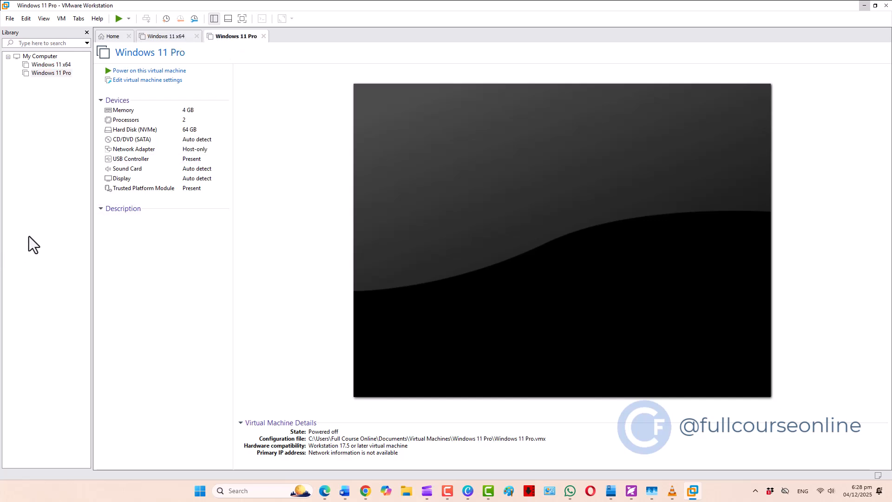
left_click(47, 210)
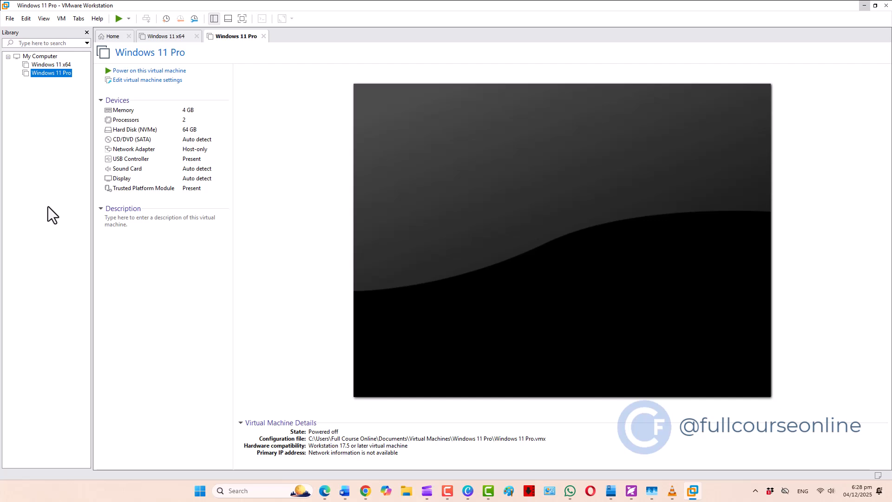